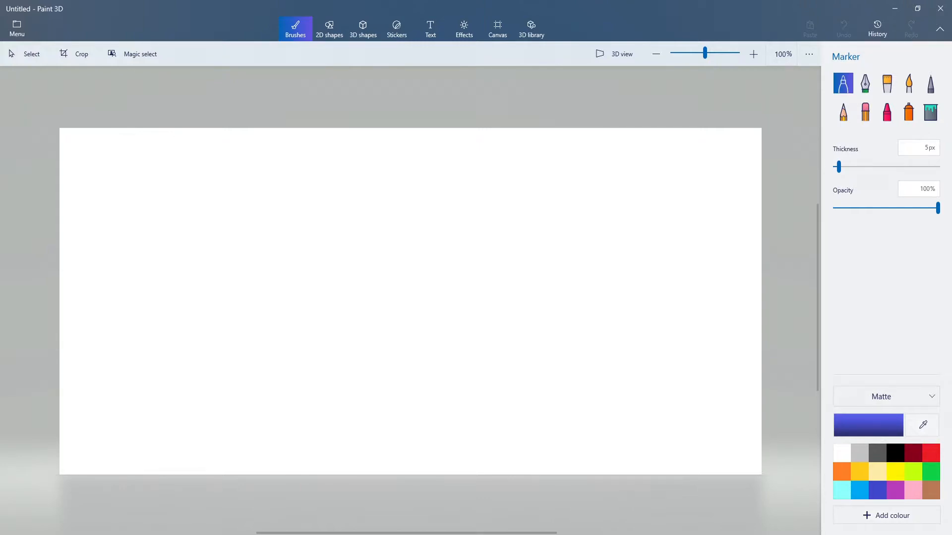
Step: Open the photo IMG_20180301_152228297 from the Pictures folder
left_click(18, 29)
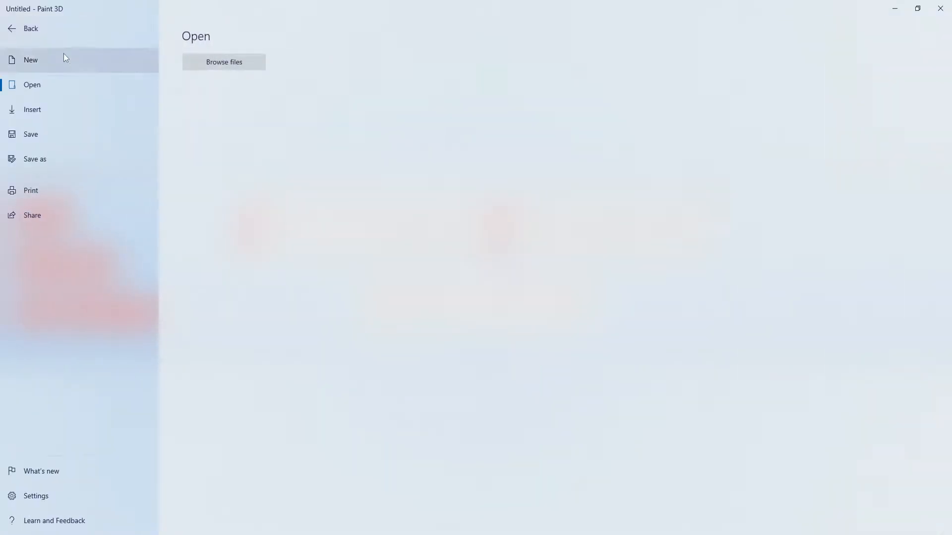
left_click(256, 70)
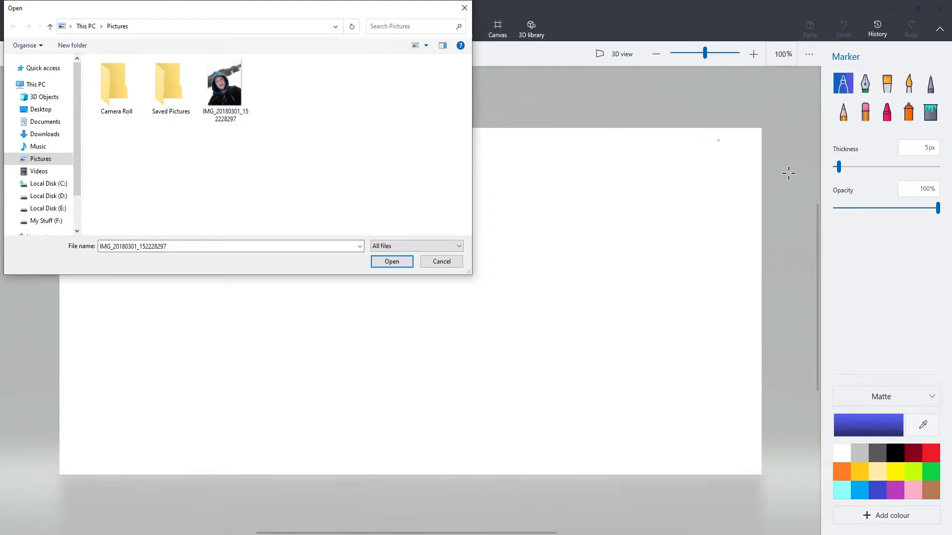
left_click(233, 88)
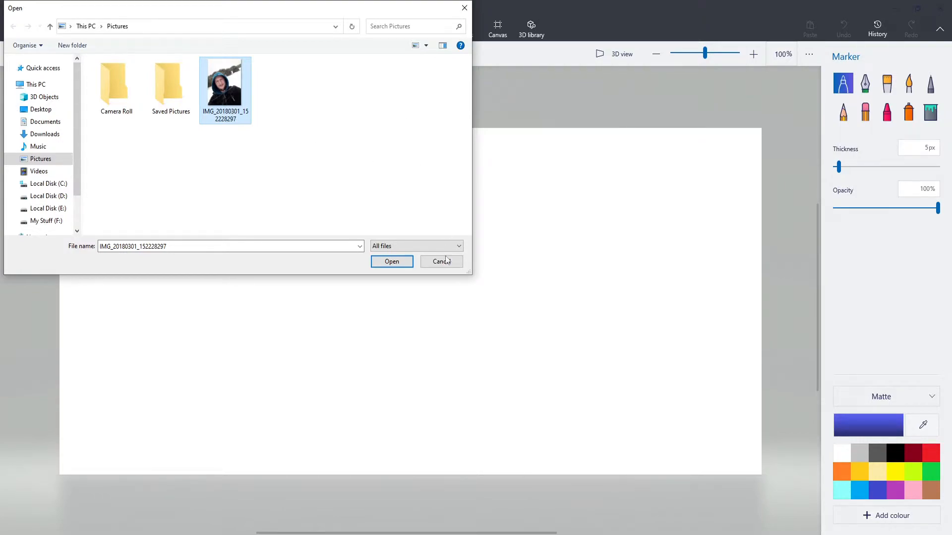
left_click(392, 262)
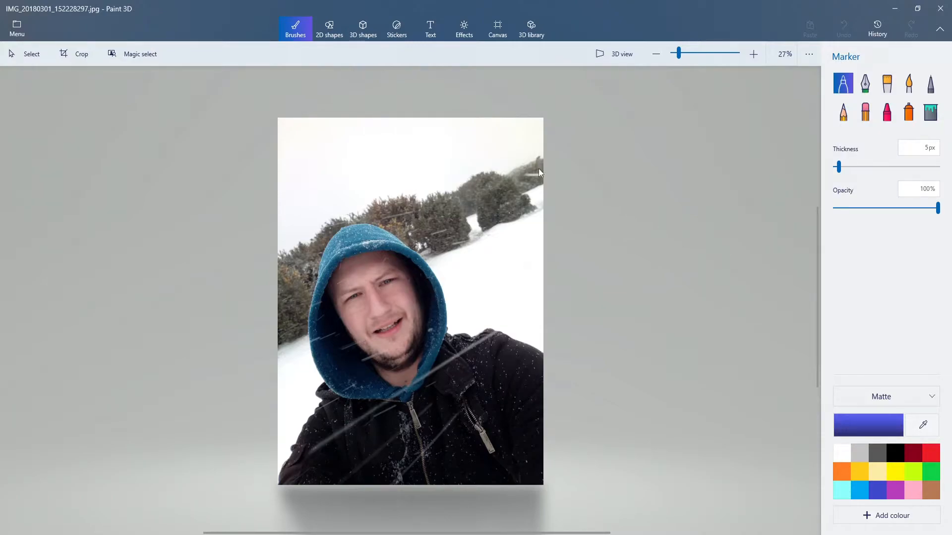
Step: Start Magic select, frame the man from just above his hood at the photo's full width, and generate the cutout
left_click(144, 54)
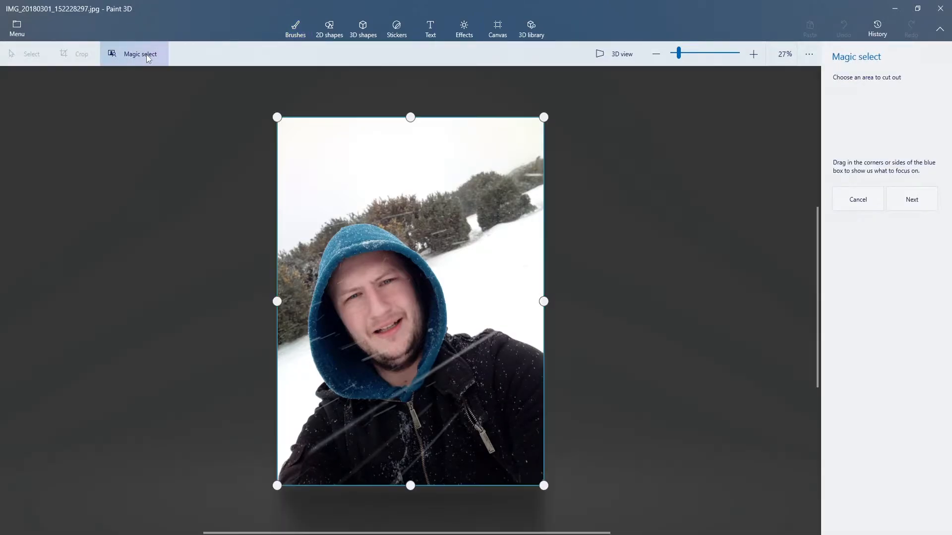
left_click_drag(411, 118, 404, 222)
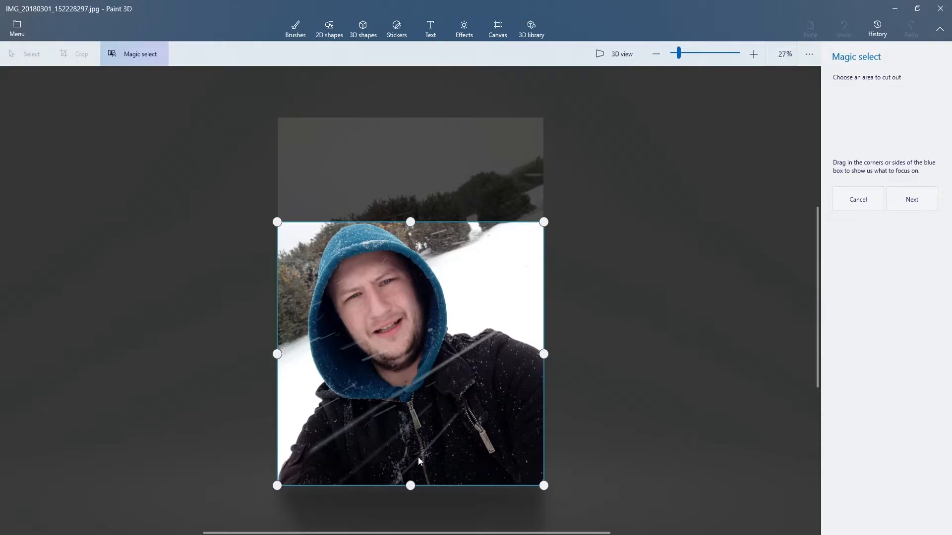
left_click_drag(540, 353, 468, 354)
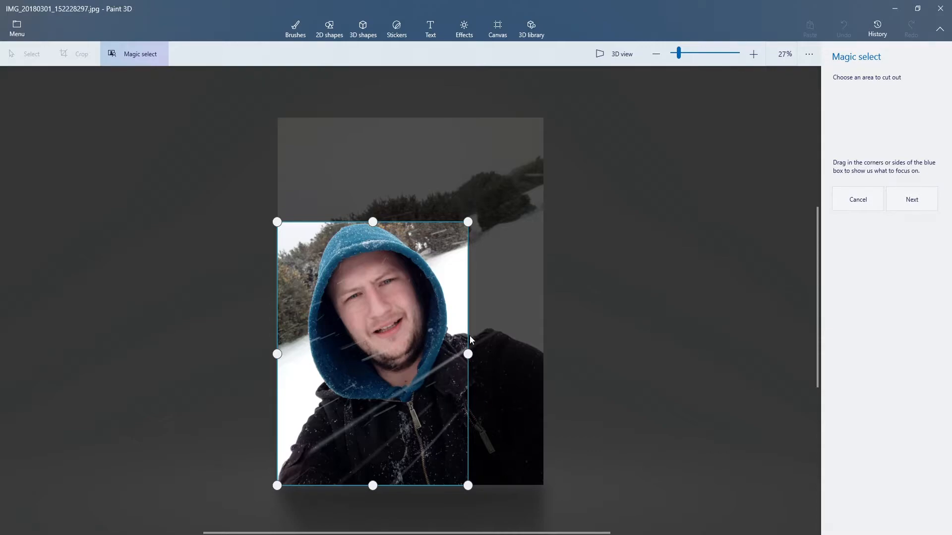
left_click_drag(468, 354, 641, 364)
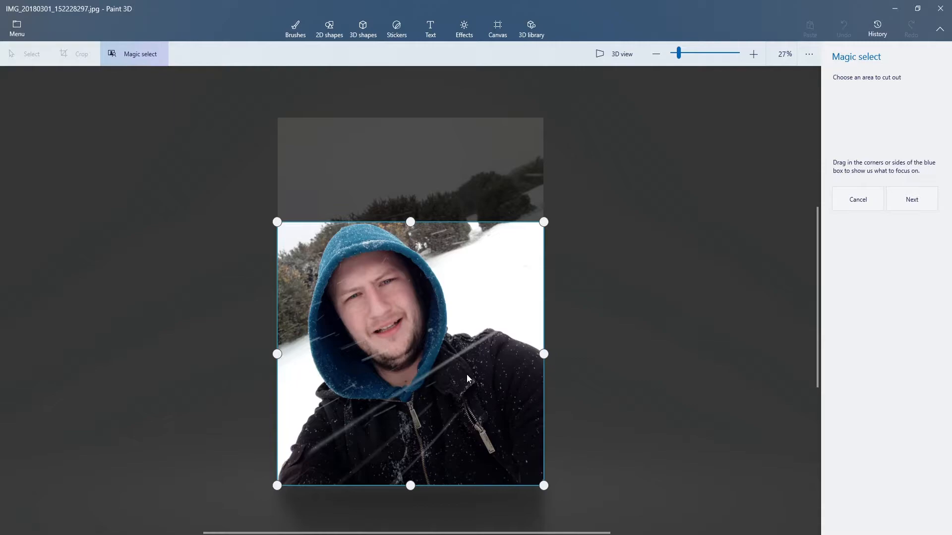
left_click(932, 199)
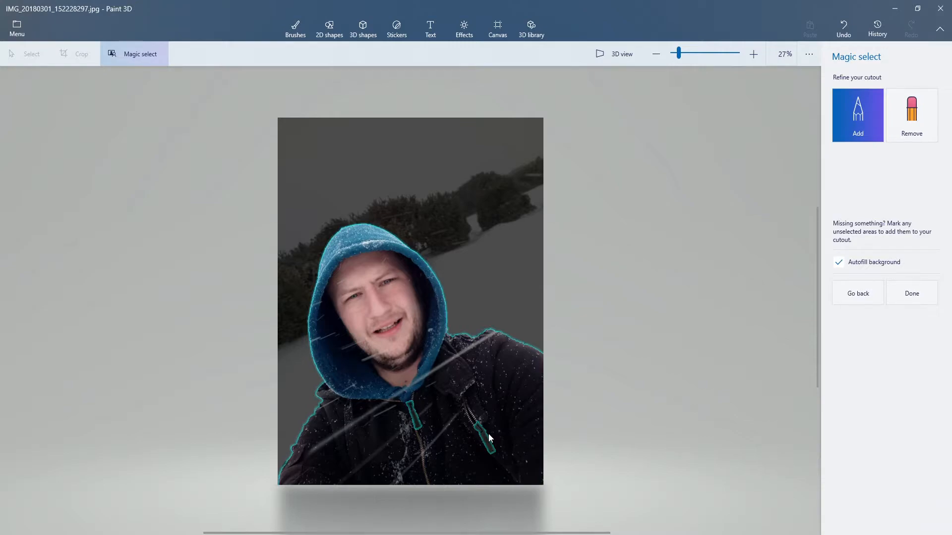
Step: Add the two unselected zipper pulls on the jacket to the cutout by marking each with a stroke
left_click(911, 115)
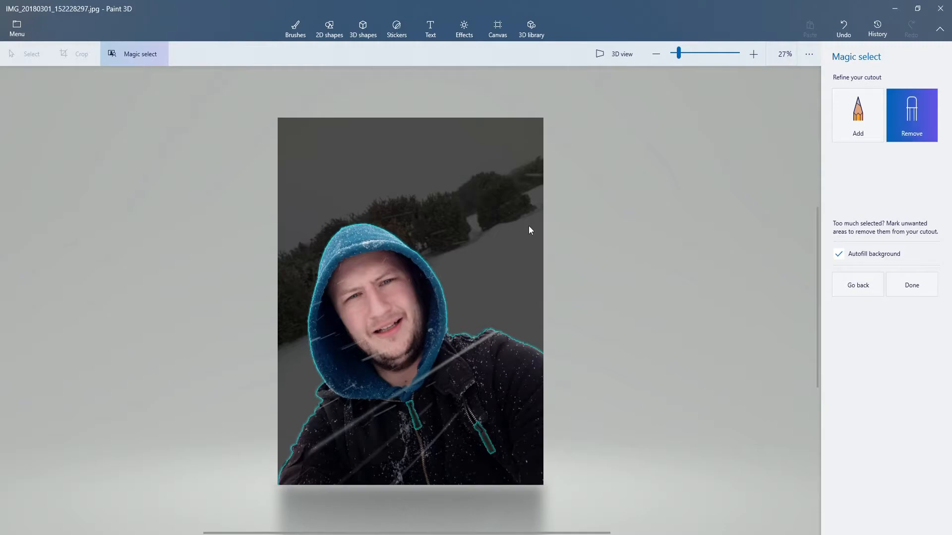
left_click(854, 114)
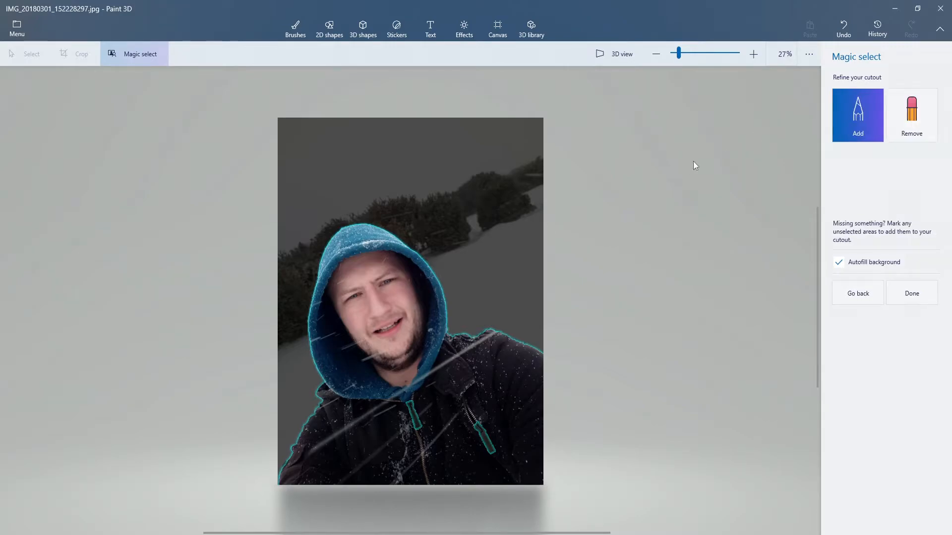
scroll(415, 425, "up", 5)
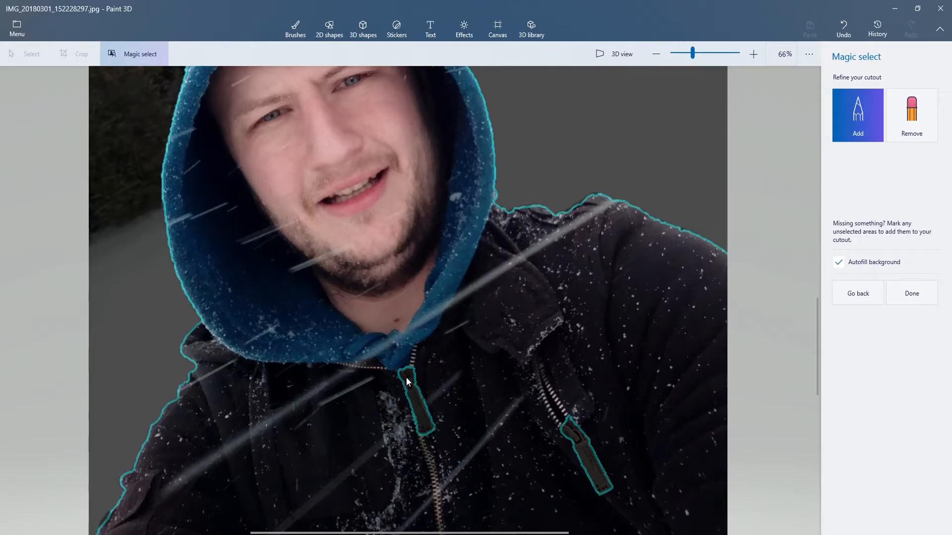
left_click_drag(406, 375, 425, 429)
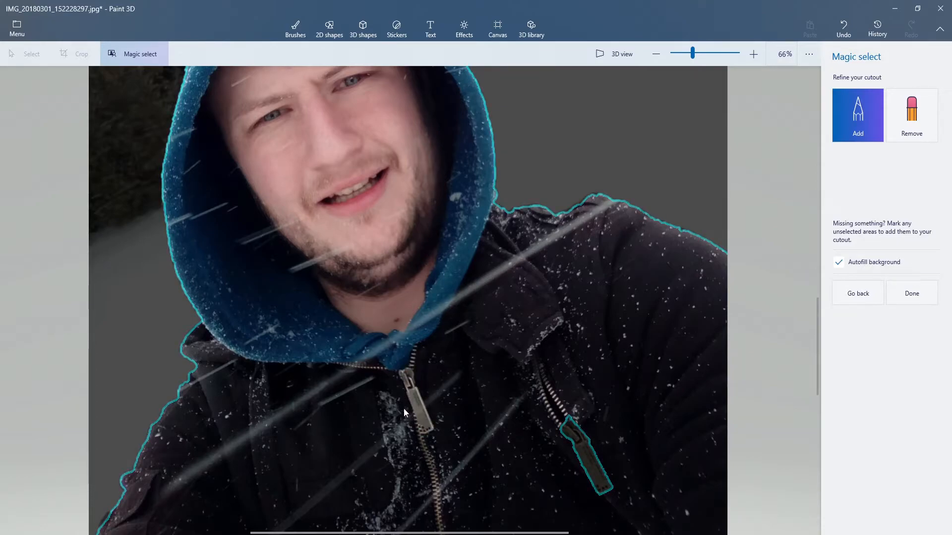
scroll(430, 409, "down", 3)
scroll(507, 437, "up", 3)
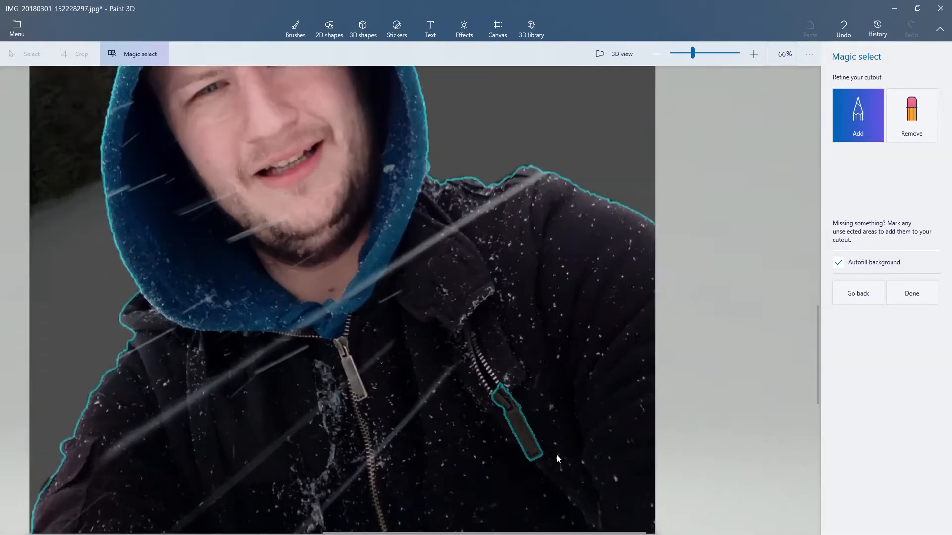
scroll(556, 456, "up", 3)
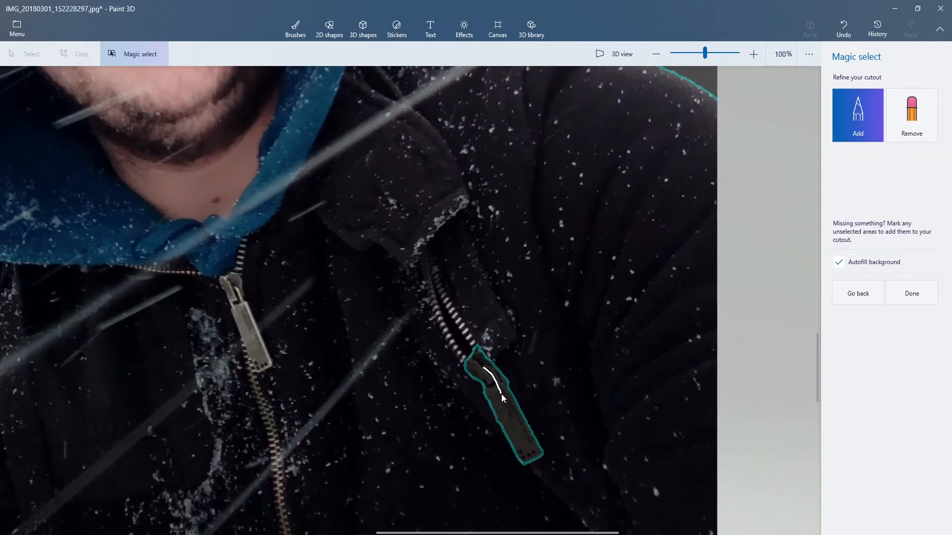
left_click_drag(520, 431, 523, 438)
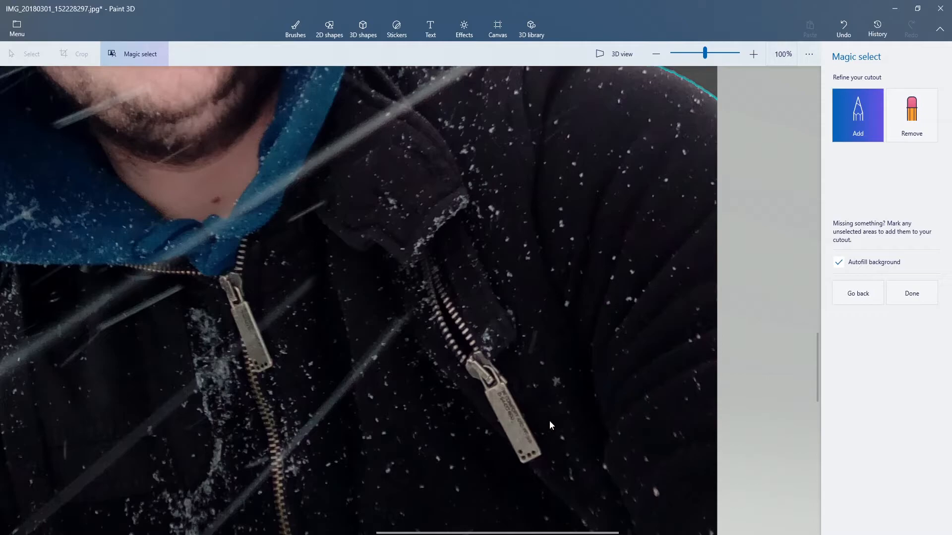
scroll(461, 358, "down", 3)
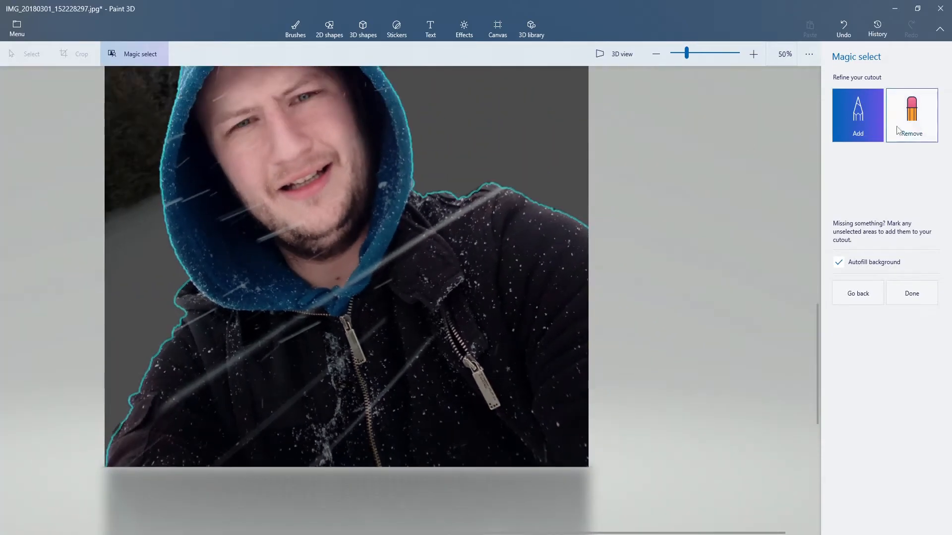
Step: Mark the pocket zipper pull with a stroke to remove it from the cutout
left_click(929, 126)
scroll(558, 396, "up", 3)
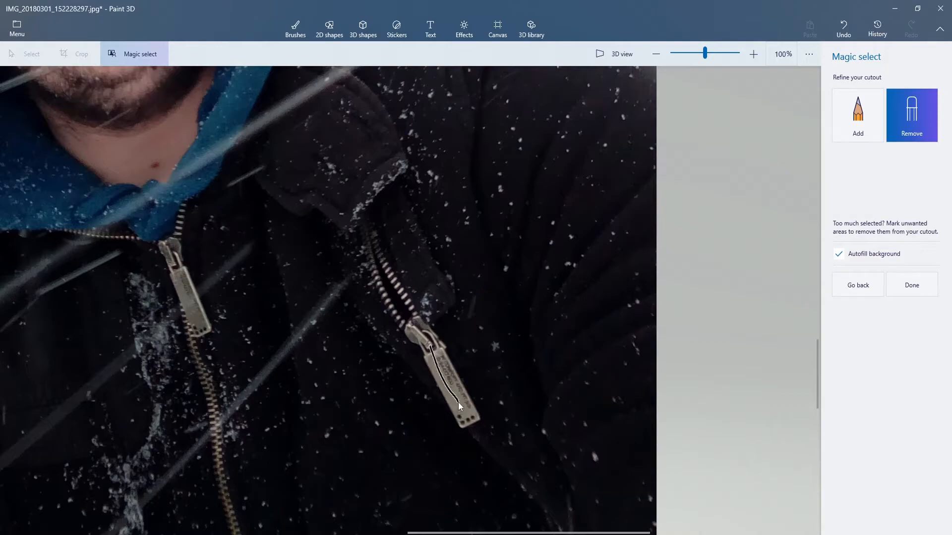
left_click_drag(458, 403, 457, 415)
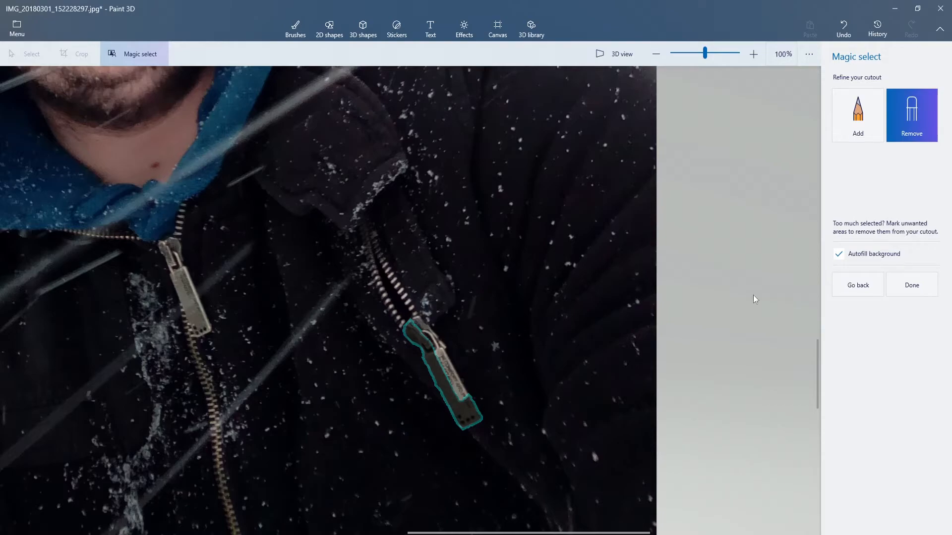
Step: Mark the missing parts of the pocket zipper pull to add them back, and undo the edits until the pull is whole
left_click(872, 125)
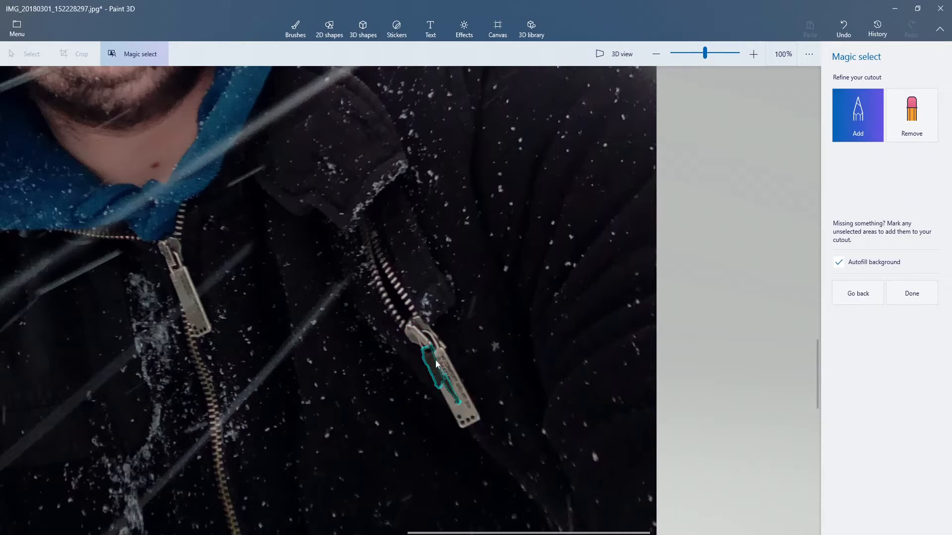
left_click_drag(430, 348, 434, 356)
left_click_drag(453, 394, 455, 406)
scroll(452, 396, "up", 5)
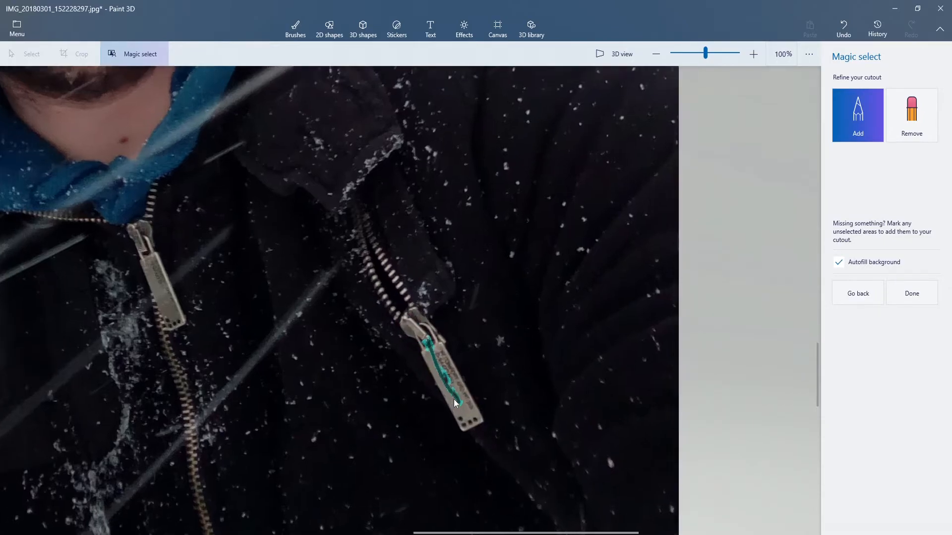
left_click_drag(386, 273, 417, 360)
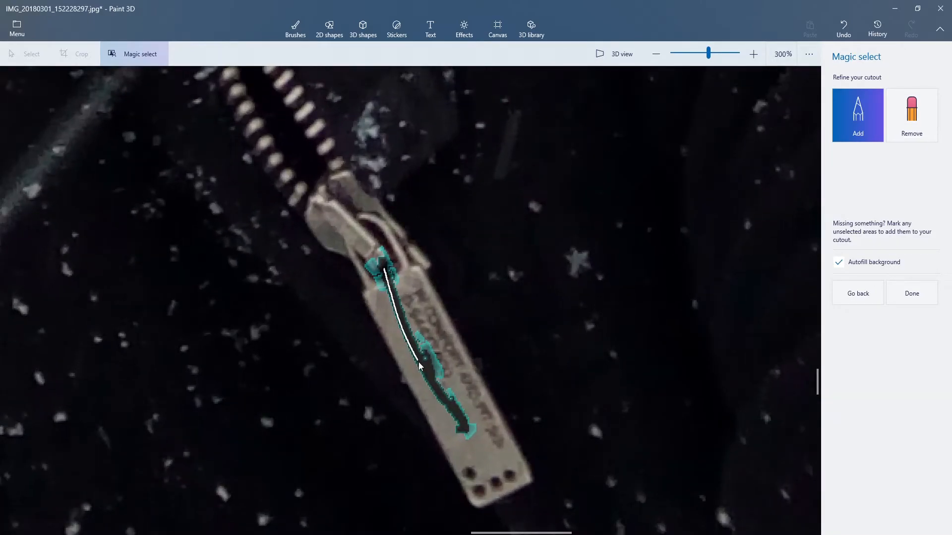
left_click_drag(449, 407, 459, 417)
mouse_move(435, 384)
left_mouse_down()
mouse_move(383, 273)
mouse_move(414, 356)
mouse_move(462, 422)
left_mouse_up()
mouse_move(386, 272)
left_mouse_down()
mouse_move(412, 342)
mouse_move(395, 296)
left_mouse_up()
left_click_drag(383, 260, 425, 378)
key("ctrl+z")
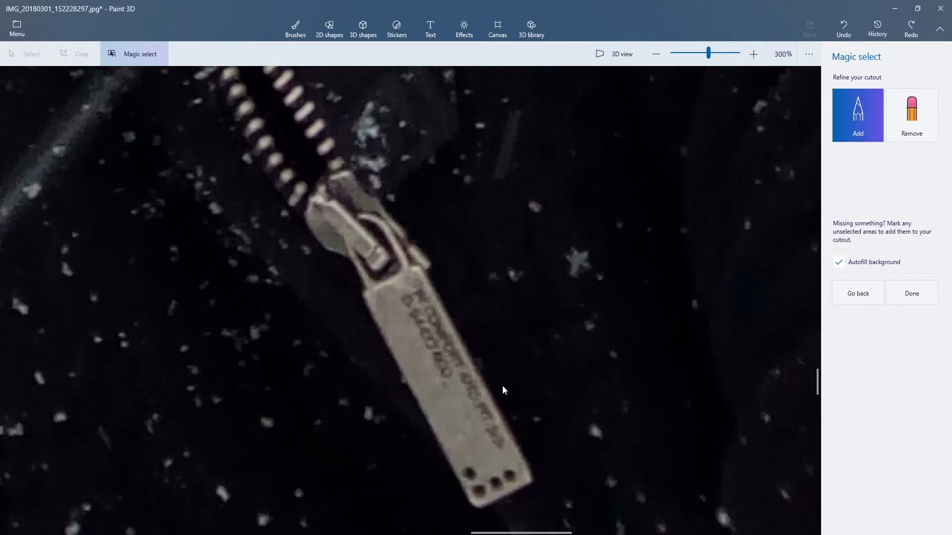
Step: Turn off background autofill and finish the Magic select cutout
scroll(502, 388, "down", 8)
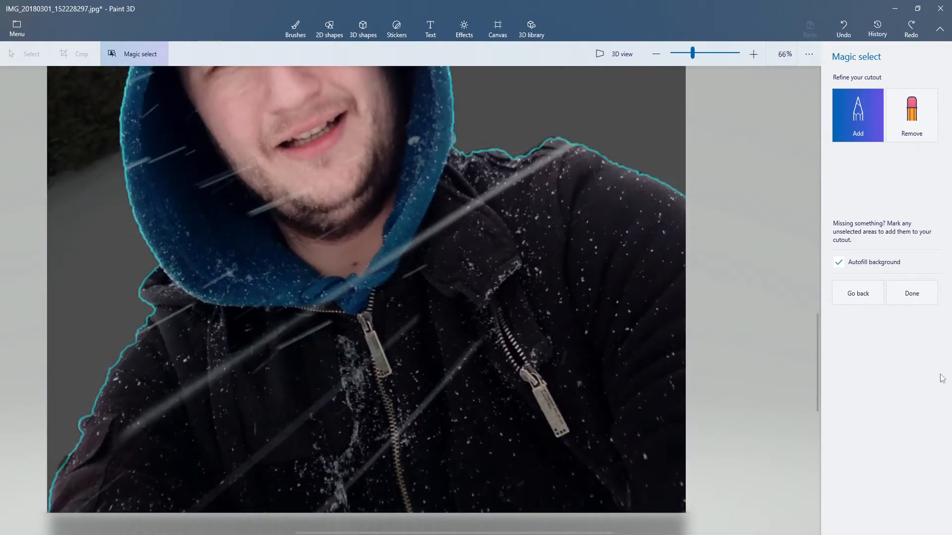
left_click(839, 262)
scroll(549, 239, "down", 1)
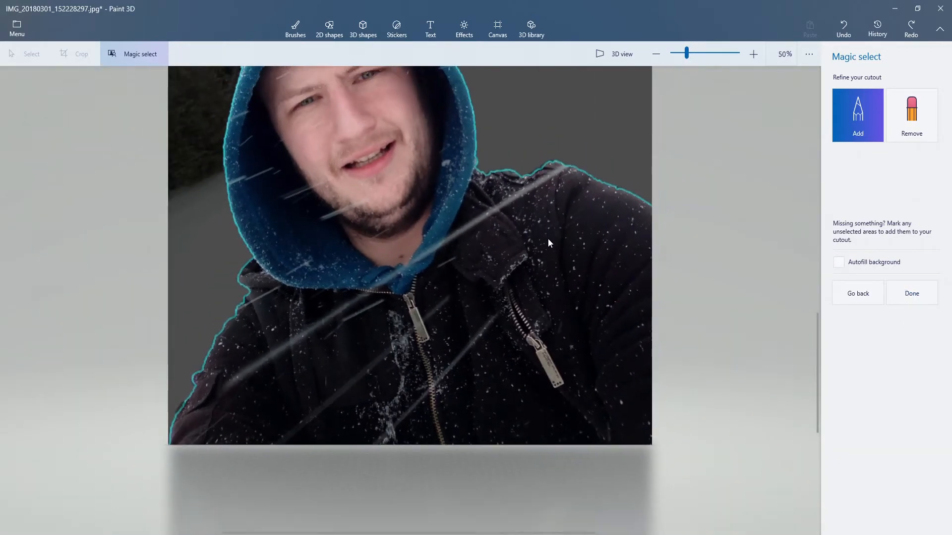
left_click(917, 304)
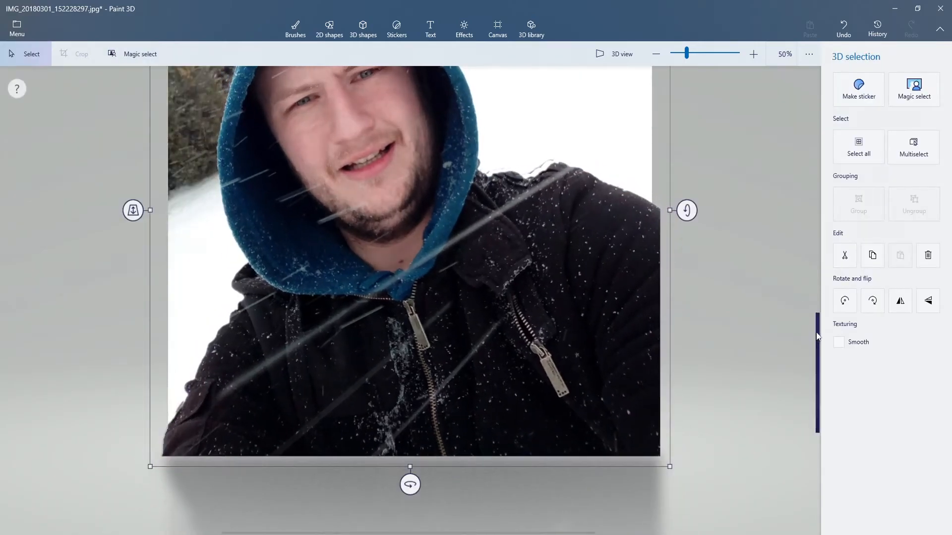
Step: Move the man's cutout slightly upward off the photo's lower edge and hide the canvas
left_click_drag(817, 337, 819, 282)
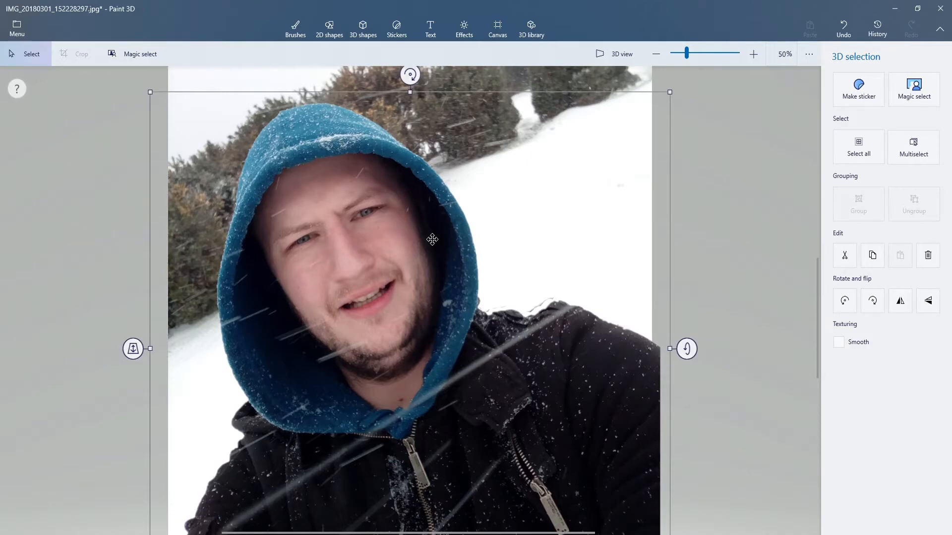
scroll(432, 240, "down", 3)
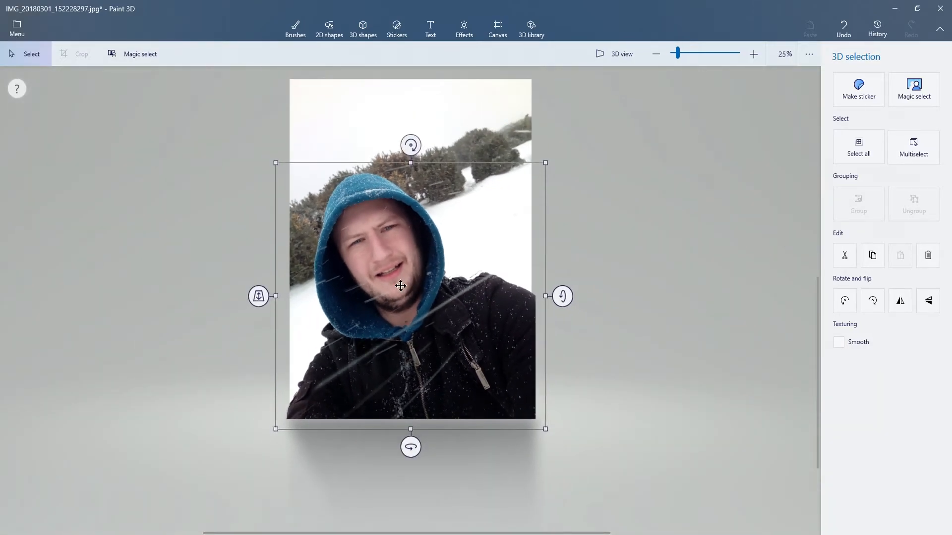
left_click_drag(406, 293, 402, 317)
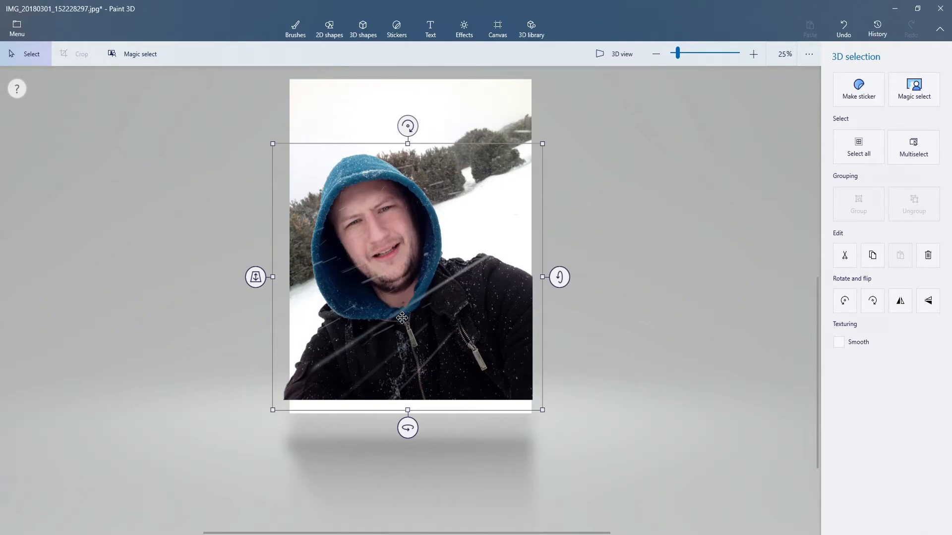
left_click(498, 30)
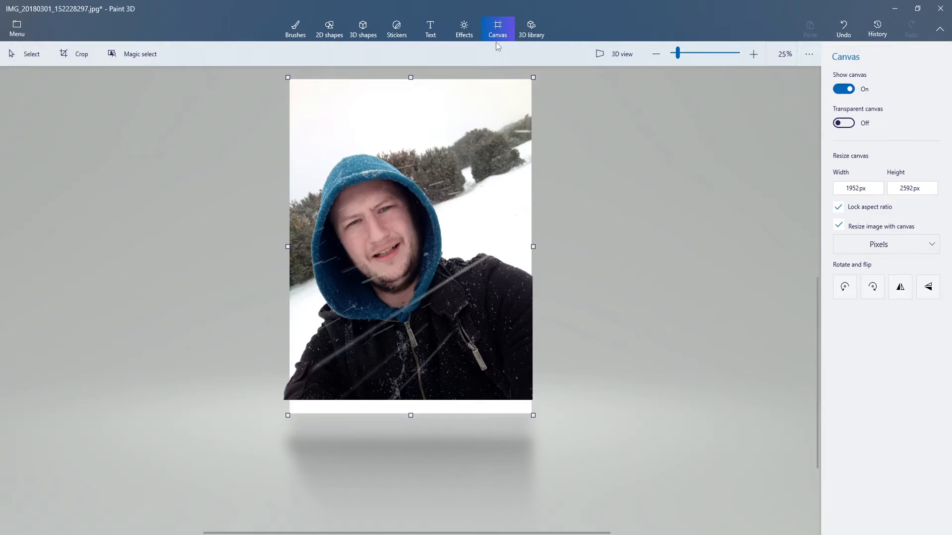
left_click(847, 90)
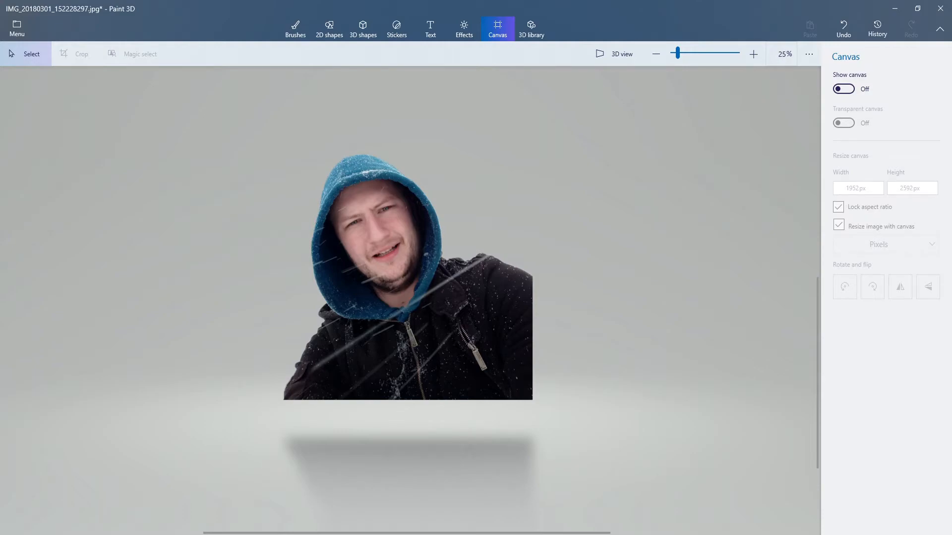
Step: Start saving the cutout as an image copy in PNG format with transparency turned on
left_click(12, 28)
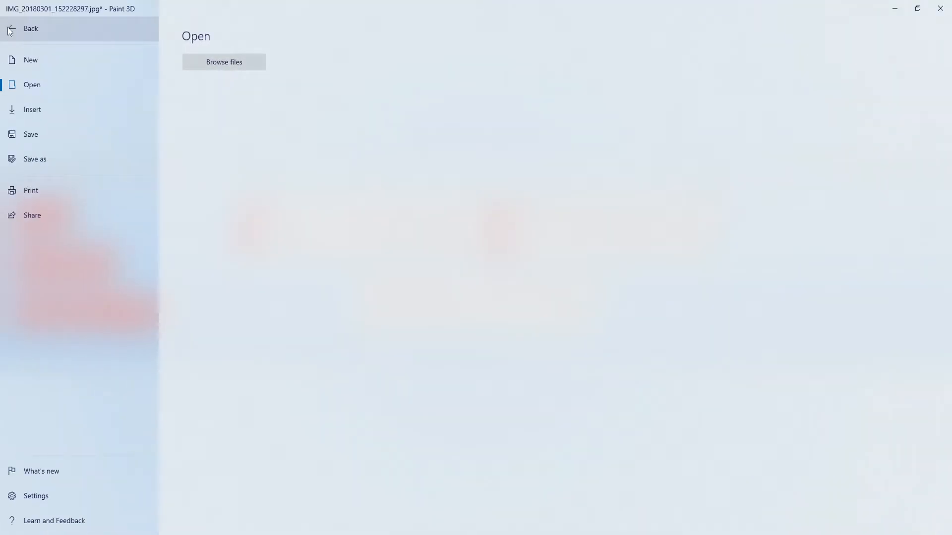
left_click(64, 160)
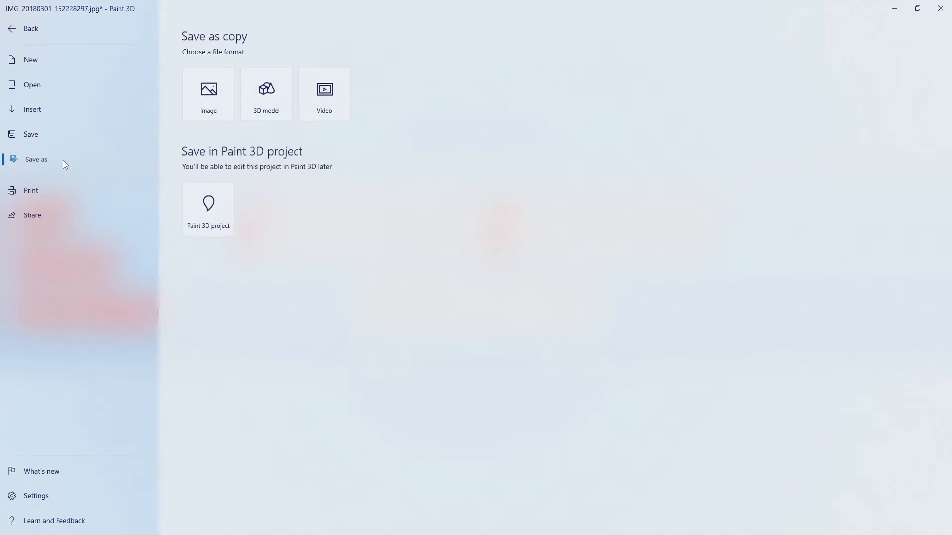
left_click(217, 111)
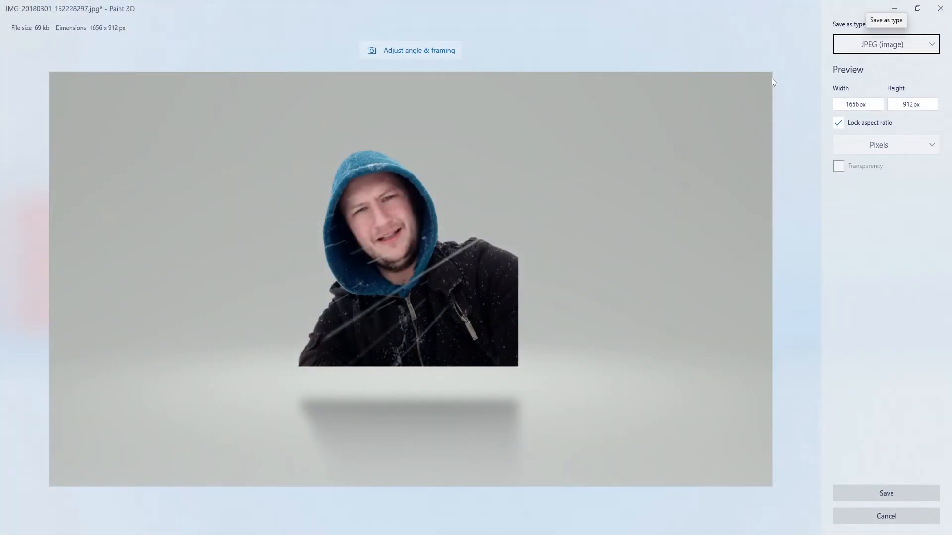
left_click(912, 45)
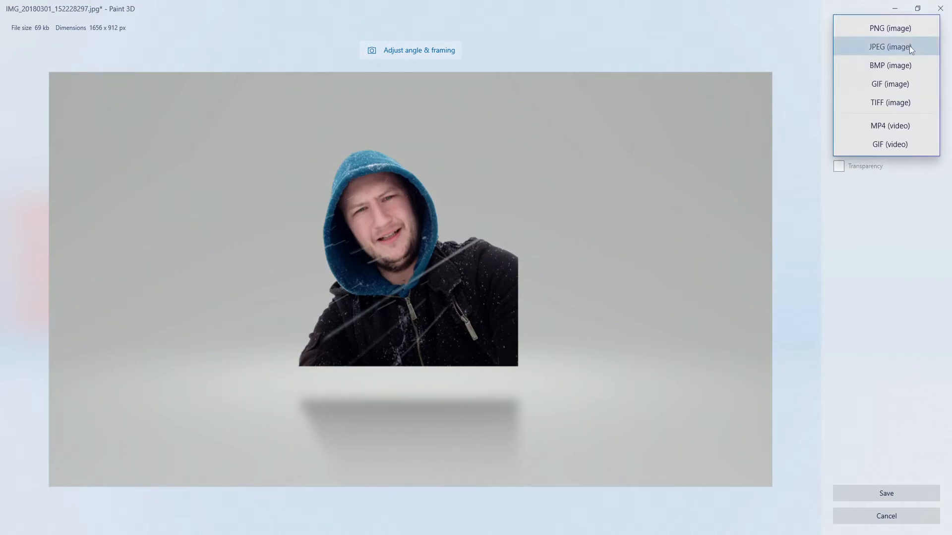
left_click(903, 30)
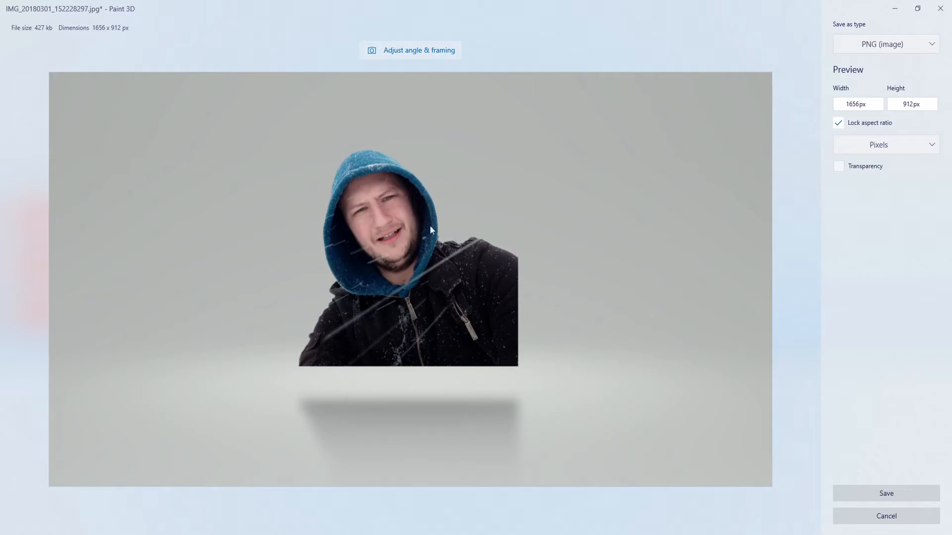
left_click(901, 498)
left_click(838, 167)
Step: Save the transparent PNG in the Pictures folder under the name me
left_click(861, 495)
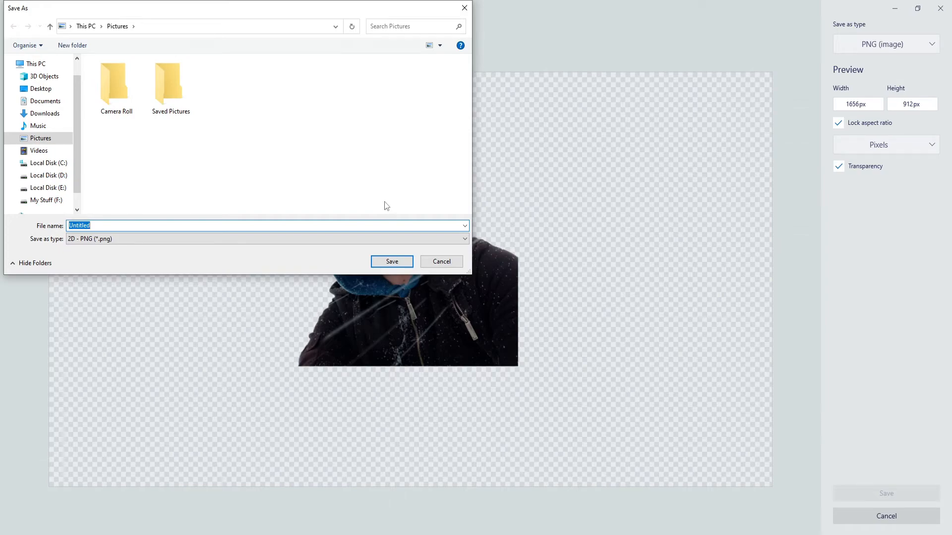
type("me")
left_click(392, 262)
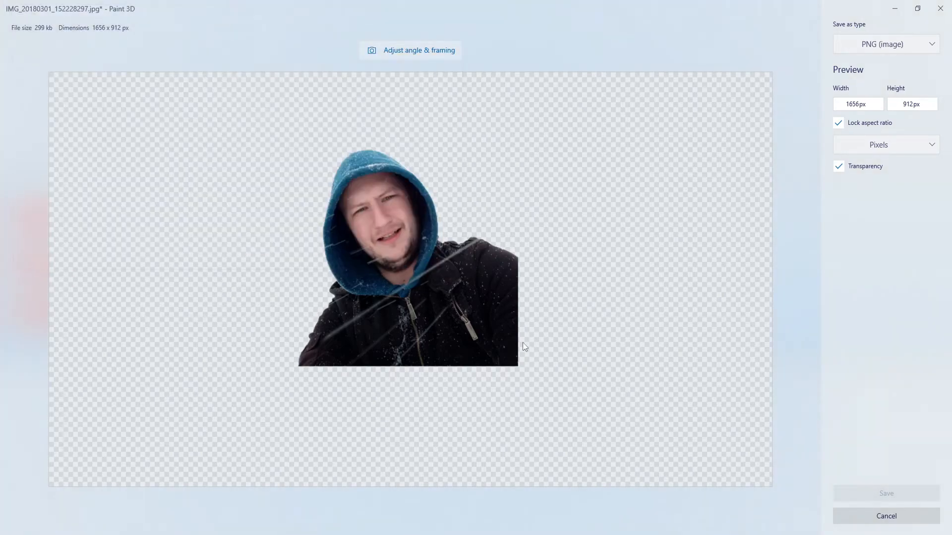
Step: Switch to File Explorer, open the me image from the Pictures folder, and examine the cutout's edges up close
key("super+e")
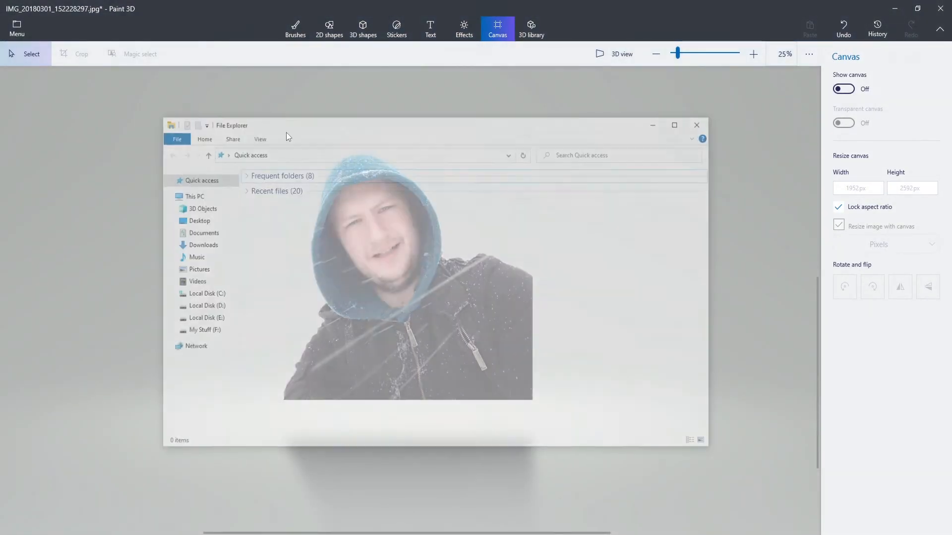
left_click(193, 270)
left_click(450, 310)
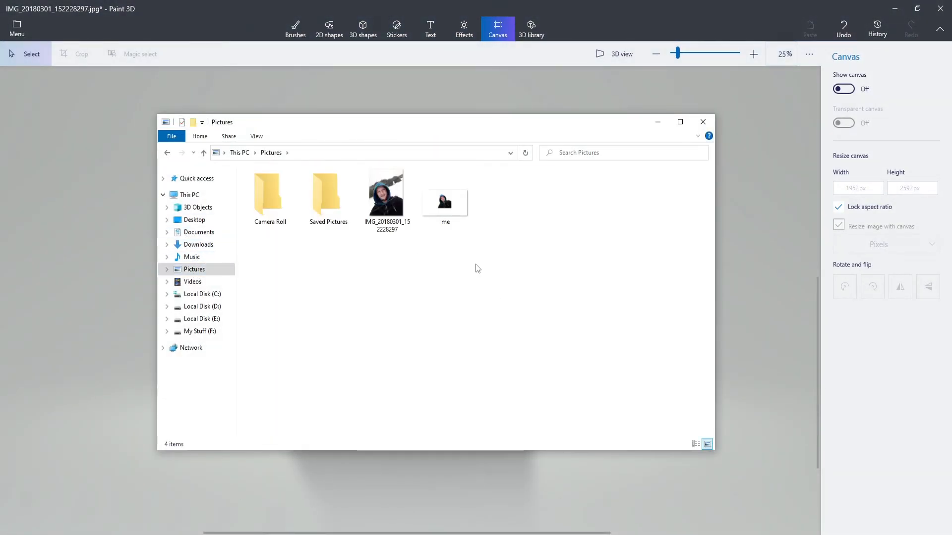
double_click(457, 213)
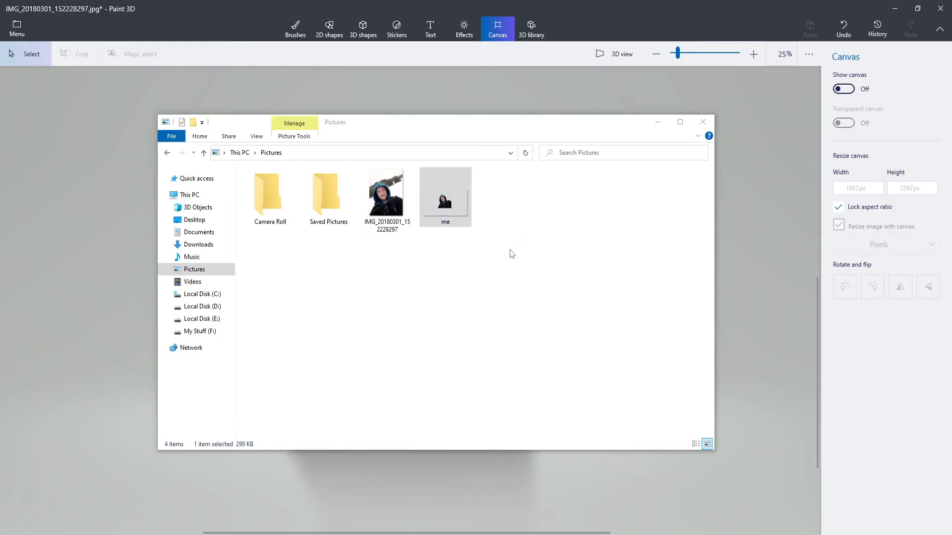
left_click_drag(233, 139, 206, 176)
scroll(252, 223, "down", 3)
left_click_drag(253, 223, 382, 255)
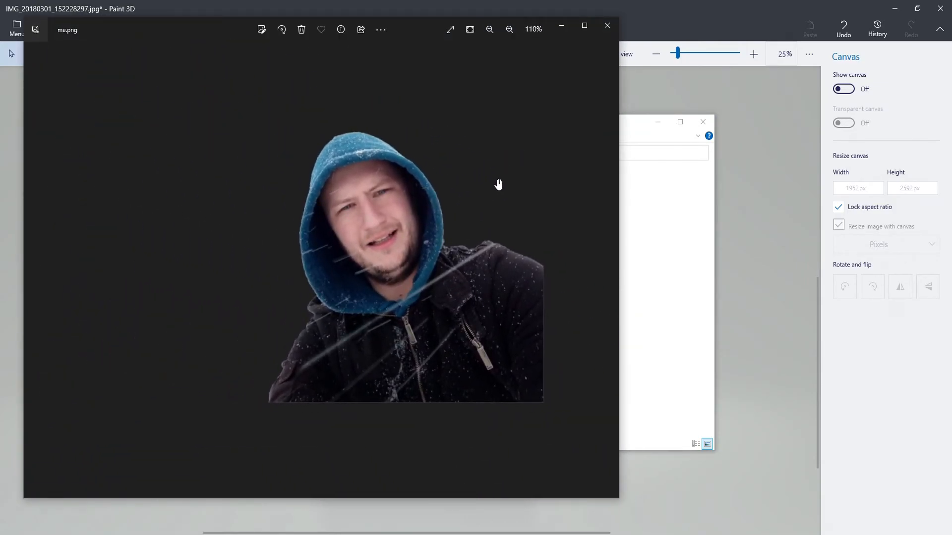
Step: Return to Paint 3D and reopen the original photo IMG_20180301_152228297 from Pictures, discarding the unsaved changes
left_click(439, 5)
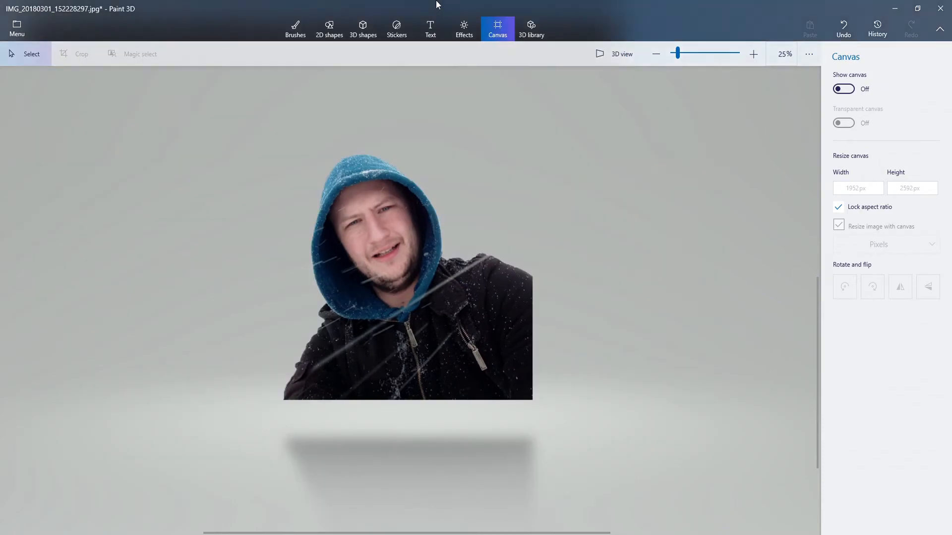
left_click(17, 30)
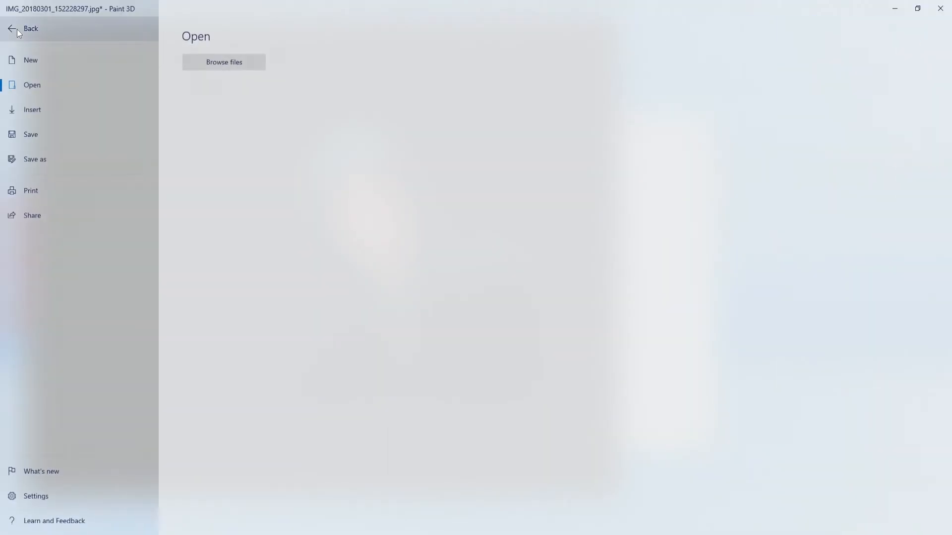
left_click(254, 63)
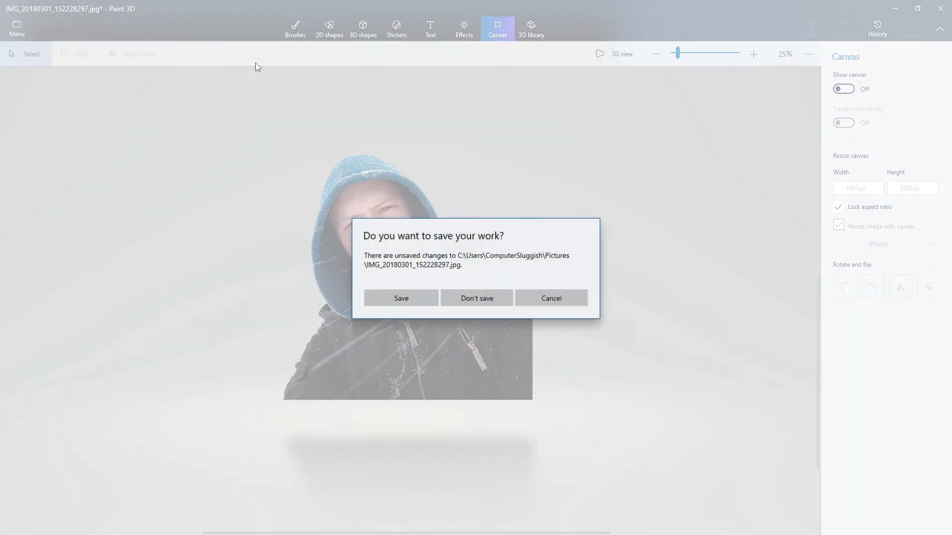
left_click(479, 299)
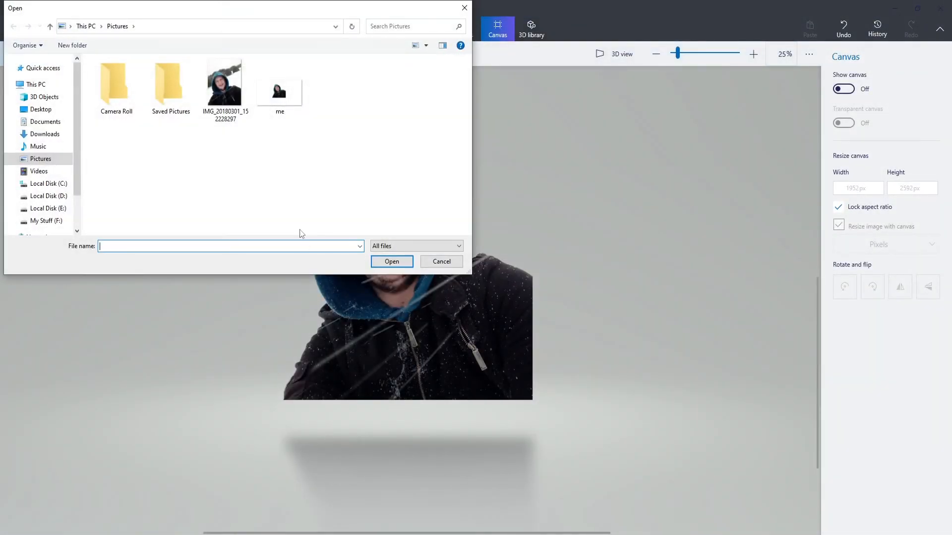
double_click(224, 86)
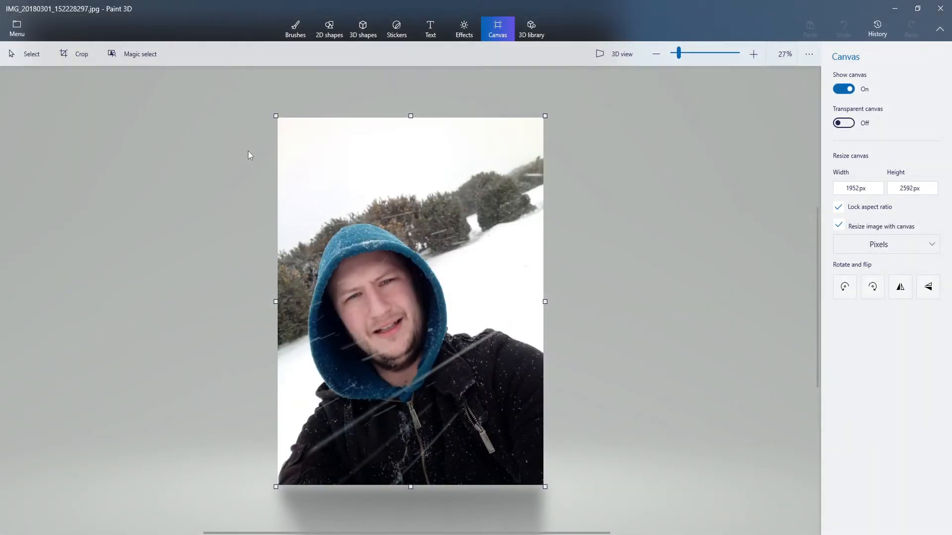
Step: Start Magic select on the photo and narrow the focus area from its upper edge to just above the man's hood
left_click(141, 53)
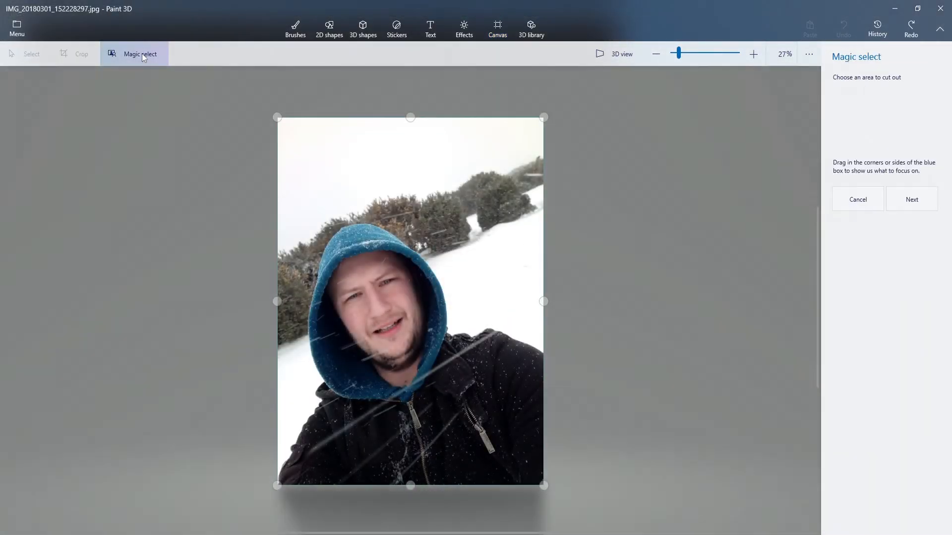
left_click_drag(411, 118, 415, 225)
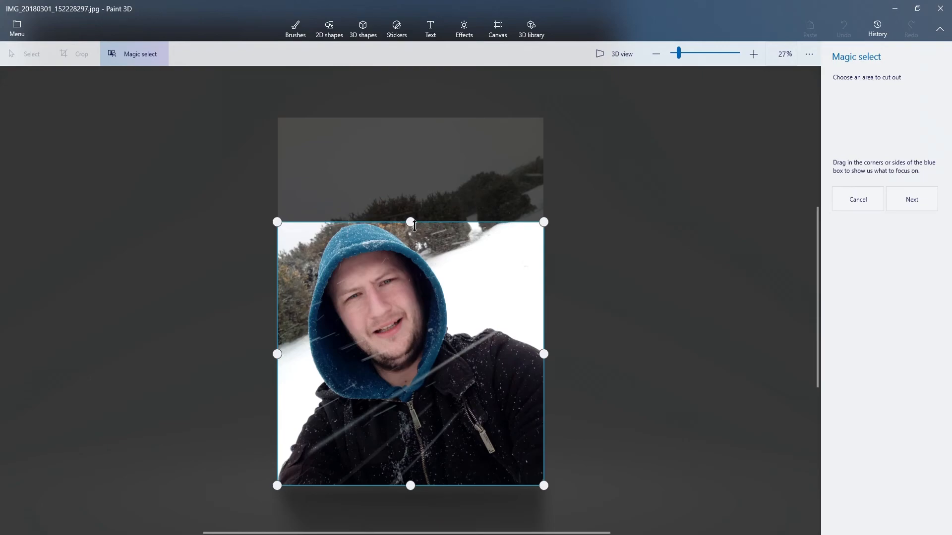
left_click(911, 200)
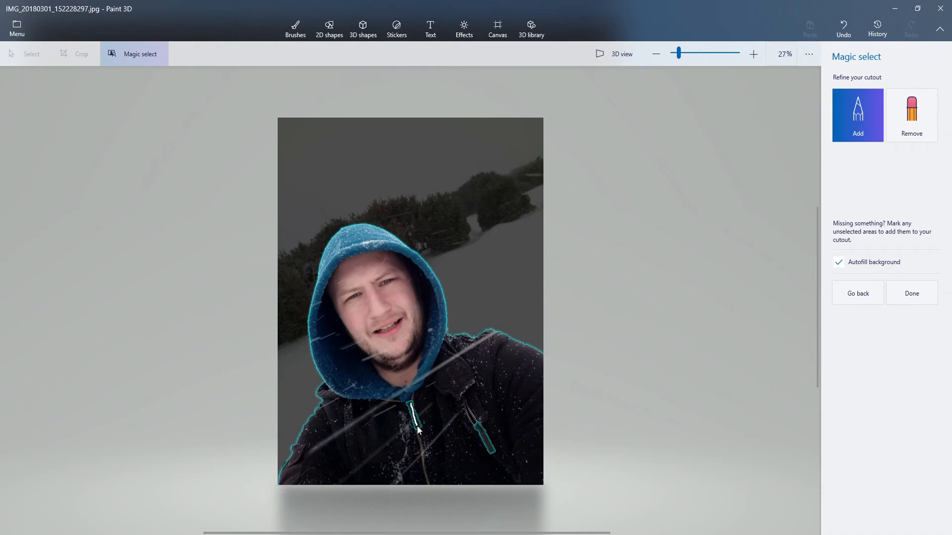
Step: Mark the pocket zipper pull to add it to the cutout and finish Magic select with background autofill on
left_click_drag(475, 426, 493, 452)
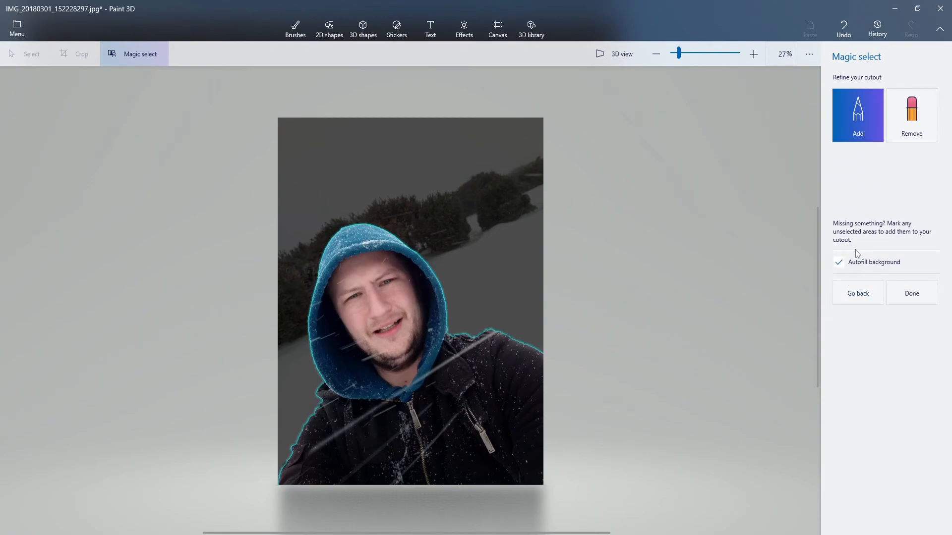
left_click(932, 296)
Step: Move the man's cutout around to uncover the autofilled background, leaving it over the upper part of the photo
left_click_drag(389, 363, 542, 278)
left_click_drag(538, 209, 176, 143)
left_click_drag(174, 221, 361, 264)
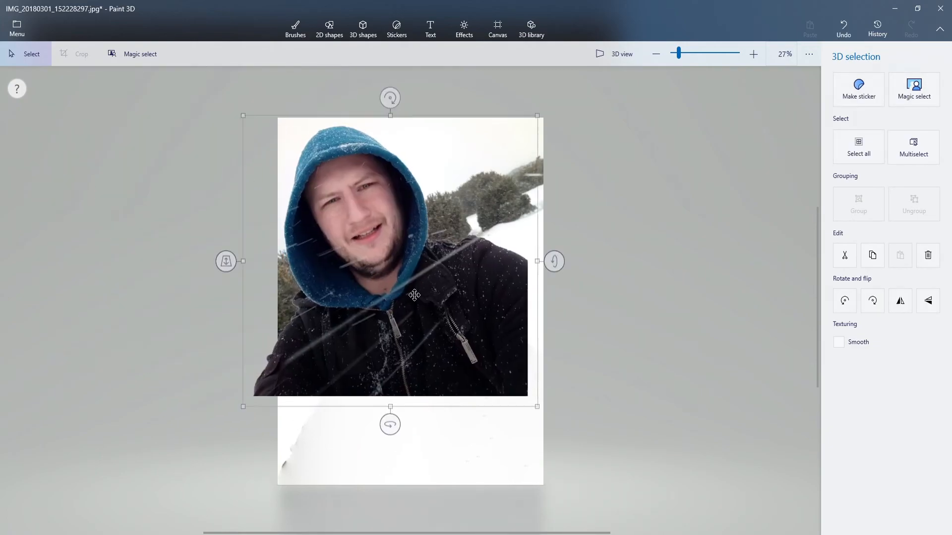
Step: Shrink the man's cutout to a little over half its size and reposition it over the lower-left part of the photo
left_click_drag(537, 403, 419, 287)
left_click_drag(342, 201, 479, 199)
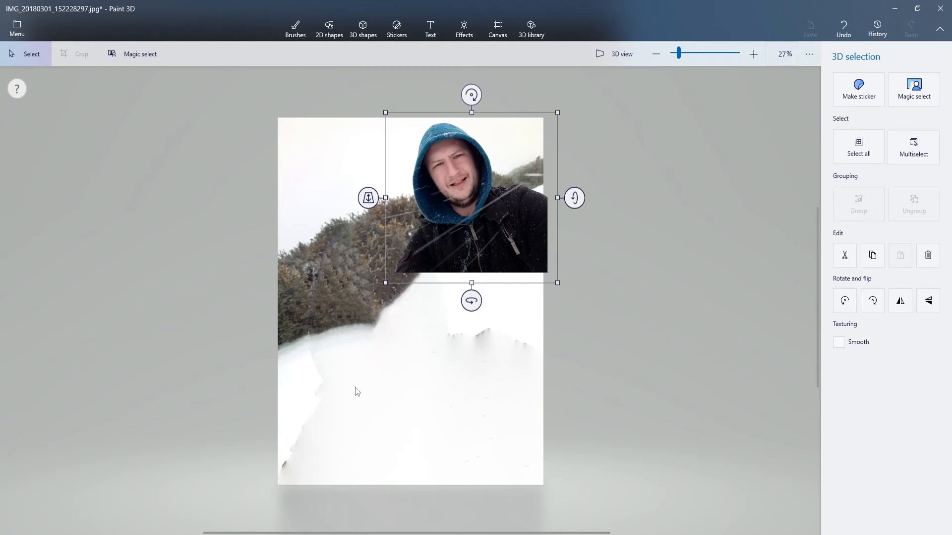
left_click(426, 450)
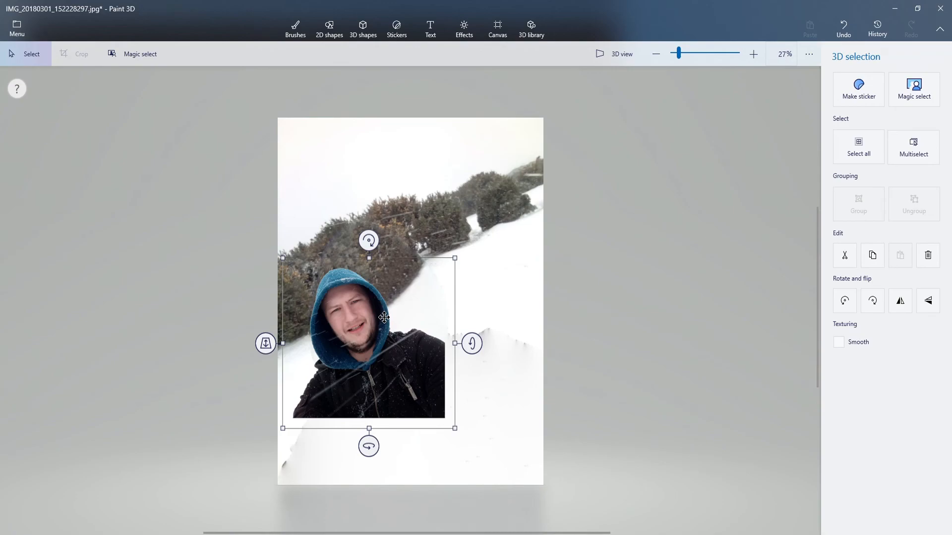
Step: Enlarge the man's cutout beyond the photo's width and position it with its lower edge near the photo's bottom
left_click_drag(456, 259, 638, 187)
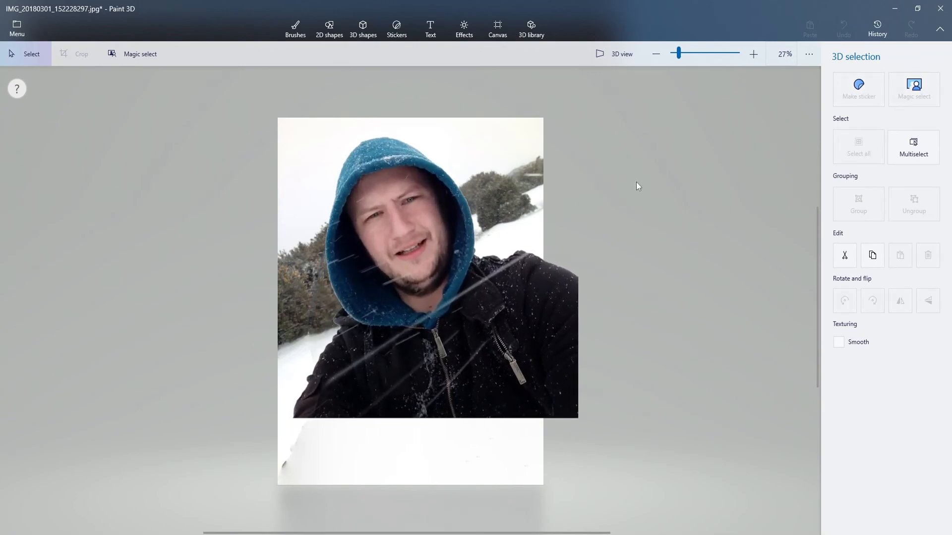
left_click_drag(456, 241, 452, 318)
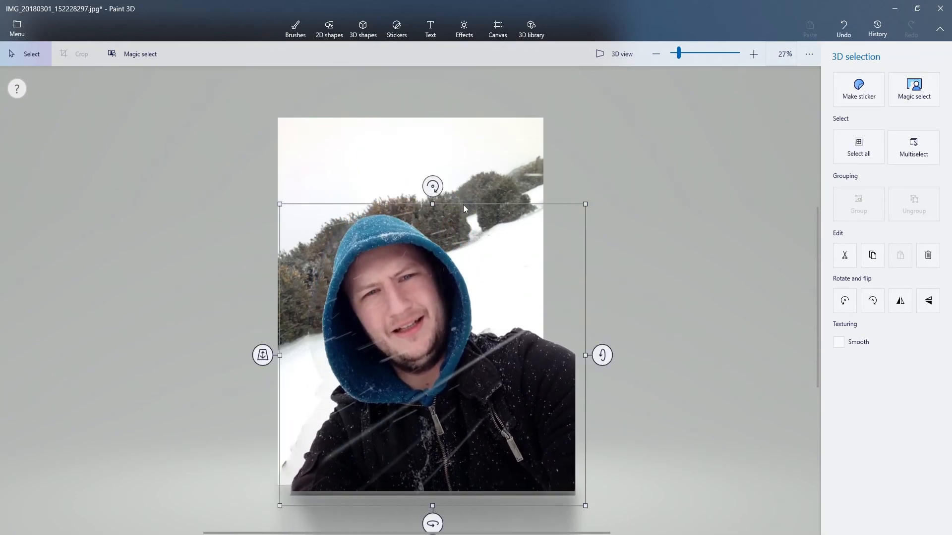
left_click_drag(434, 188, 435, 187)
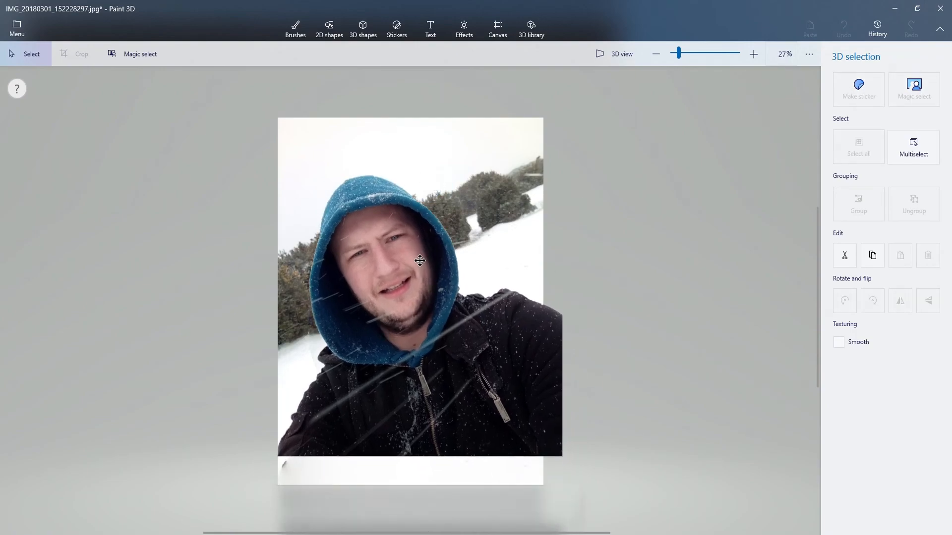
left_click(420, 261)
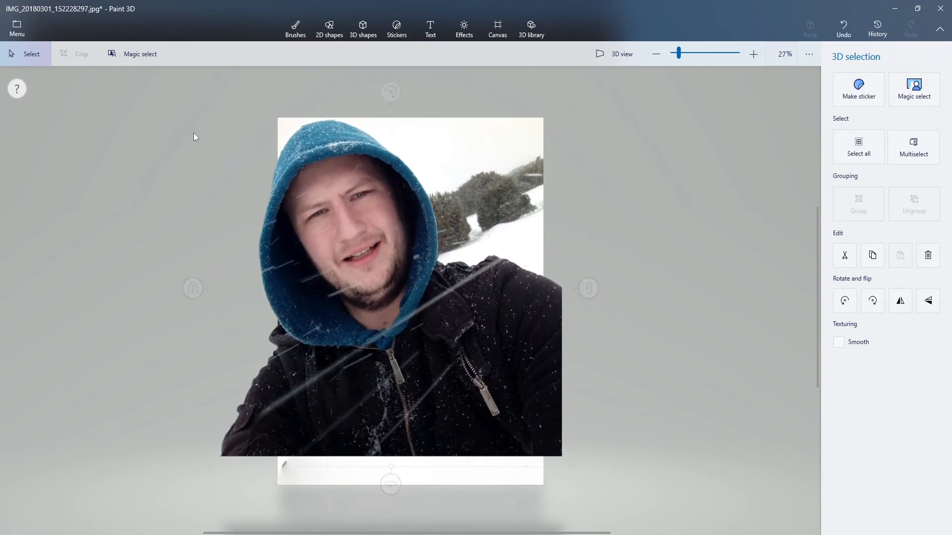
left_click_drag(475, 265, 474, 269)
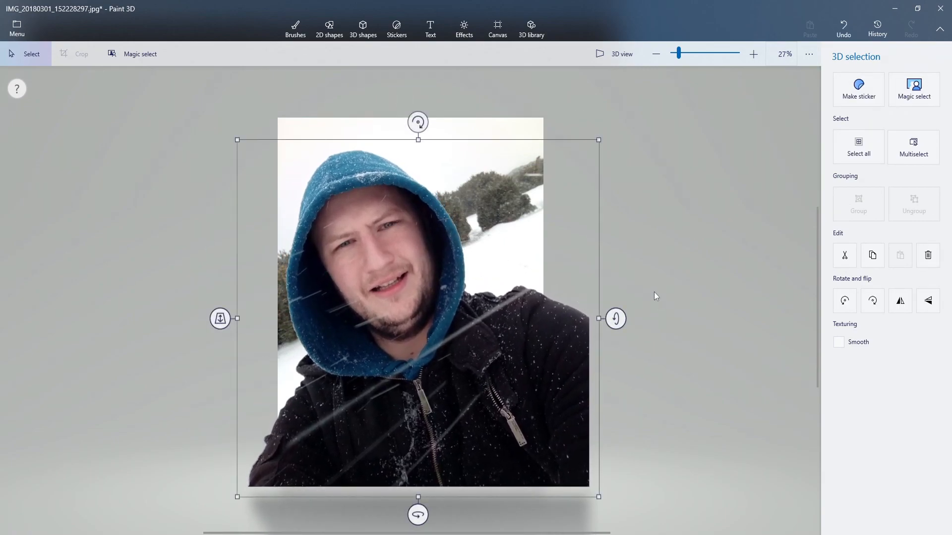